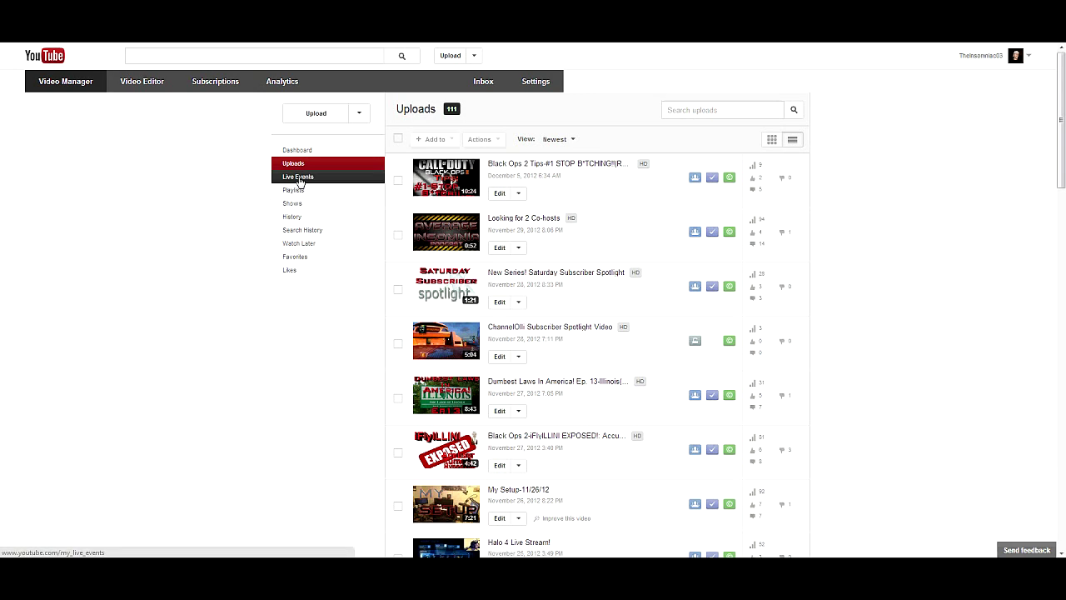
Open the Live Events page and start a new live event.
left_click(300, 178)
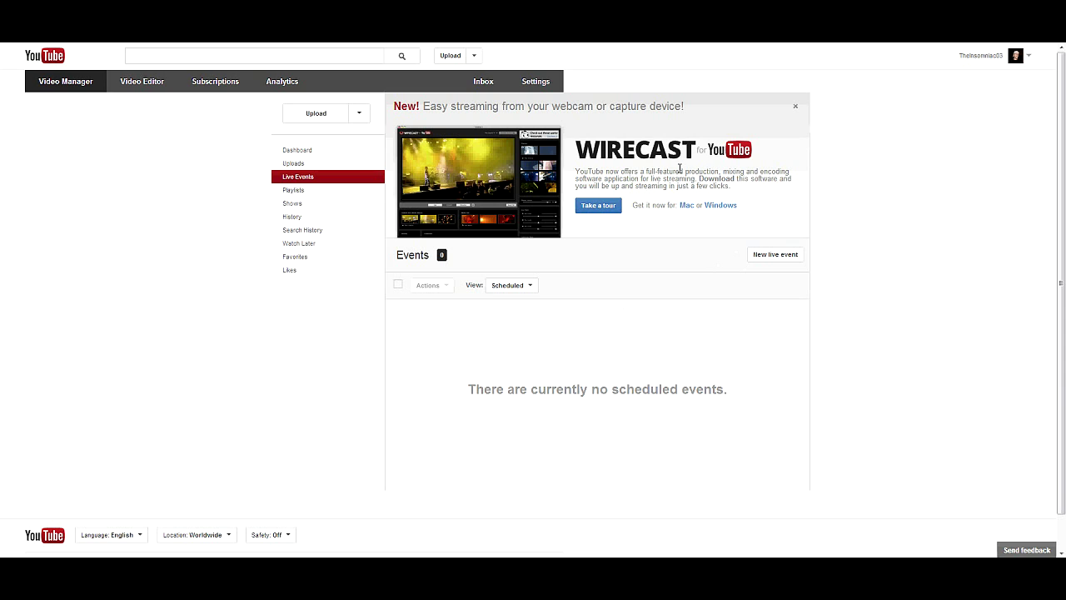
left_click(769, 258)
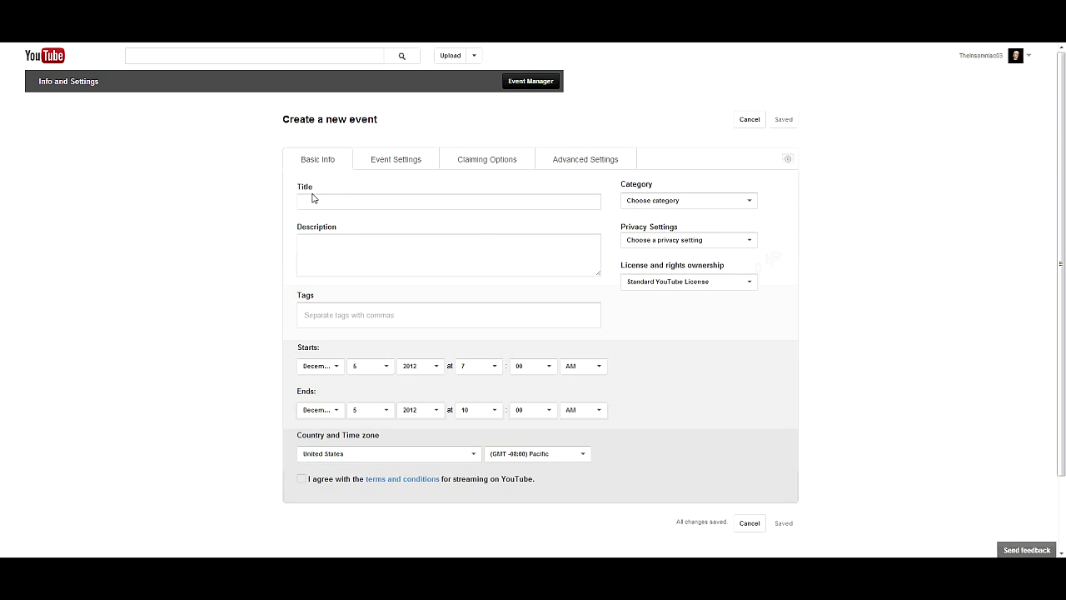
Title the event 'TEST', set category to Gaming and privacy to Unlisted.
left_click(340, 204)
left_click(393, 205)
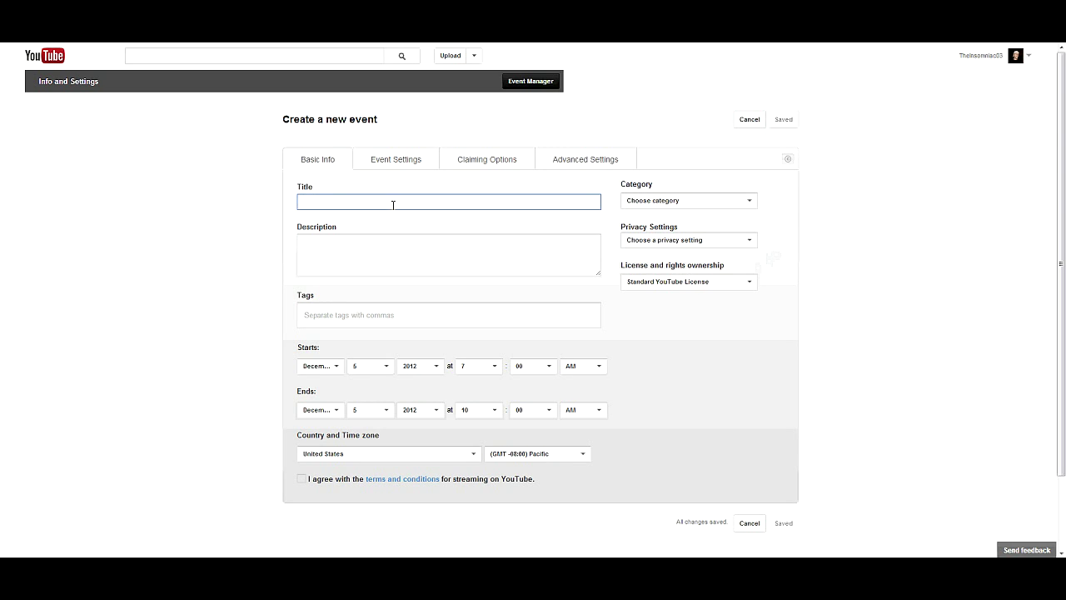
type("TEST")
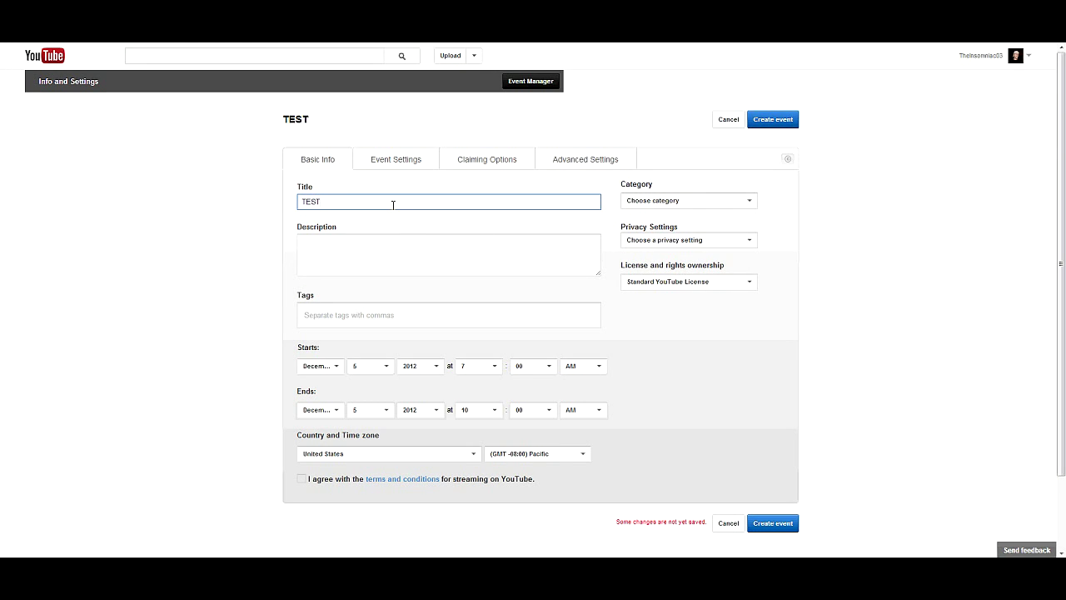
left_click(721, 202)
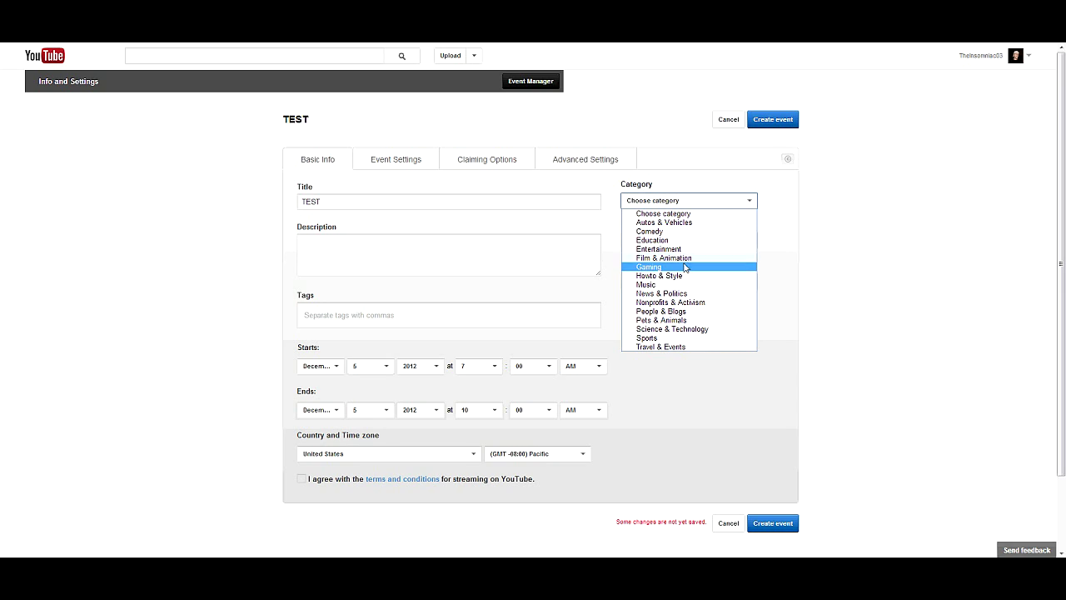
left_click(685, 266)
left_click(725, 241)
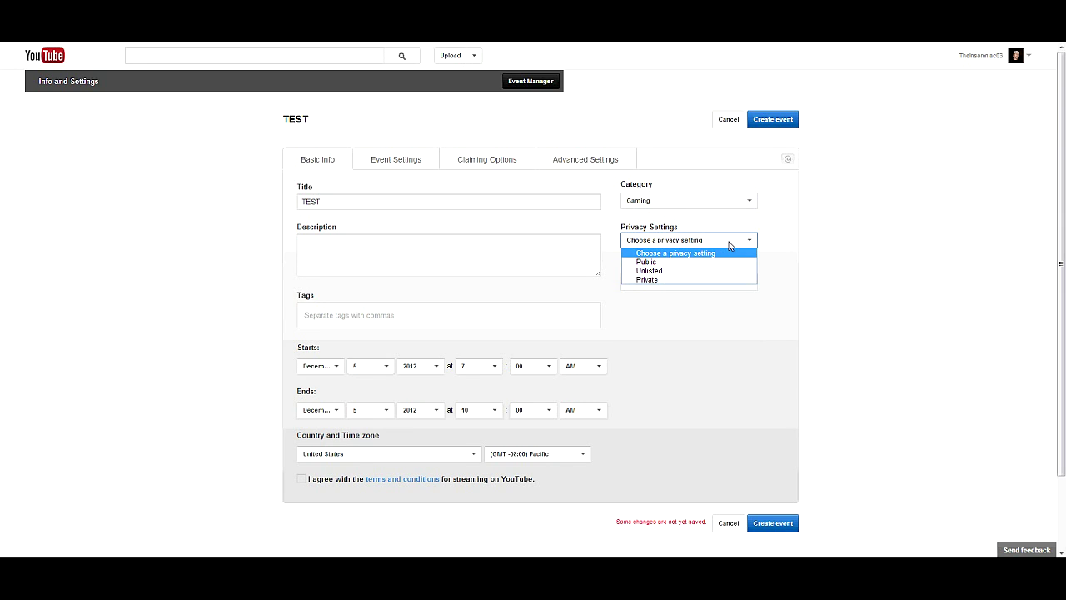
left_click(698, 271)
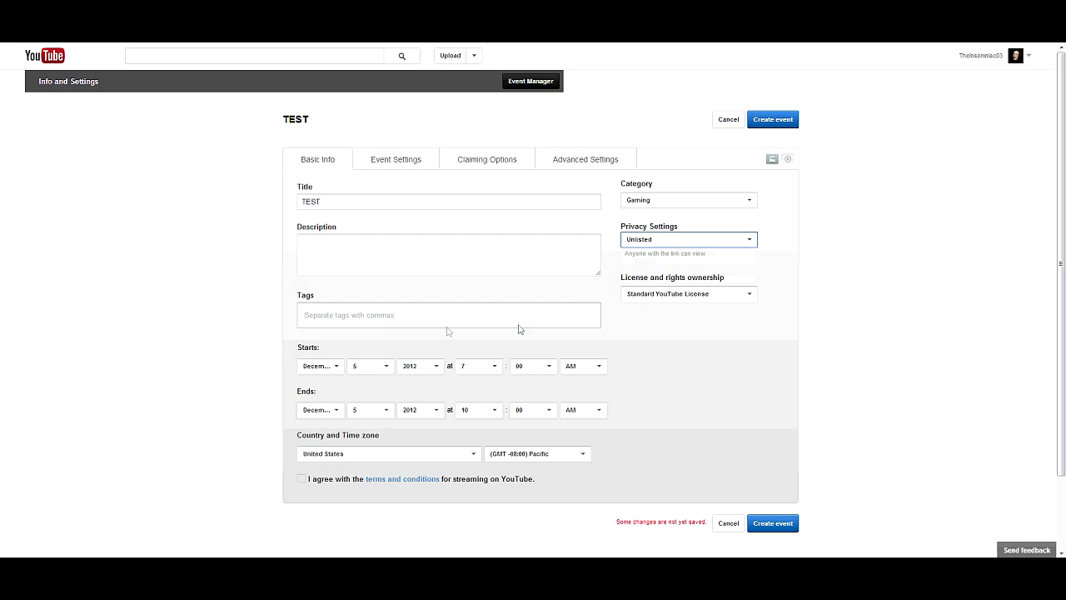
Agree to the streaming terms, schedule 10 to 11 AM Eastern, and create the event.
left_click(302, 481)
left_click(581, 455)
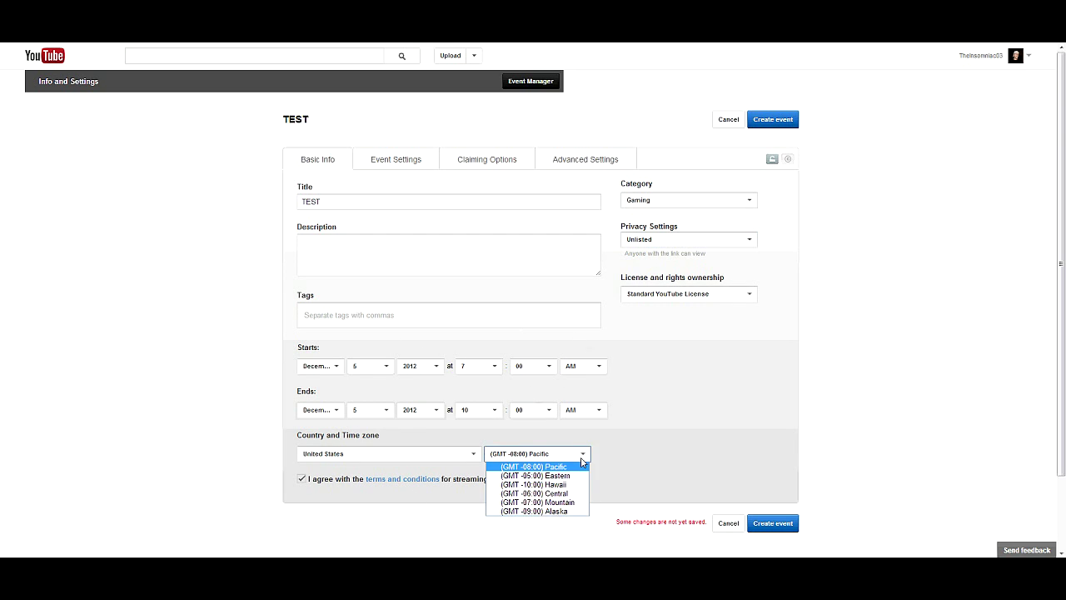
left_click(577, 475)
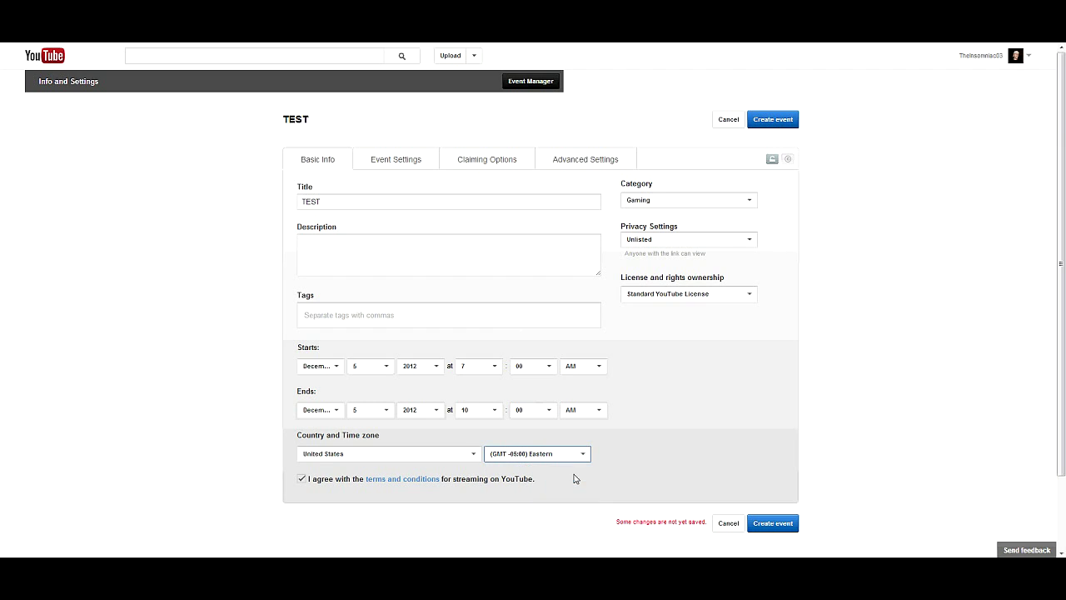
left_click(497, 368)
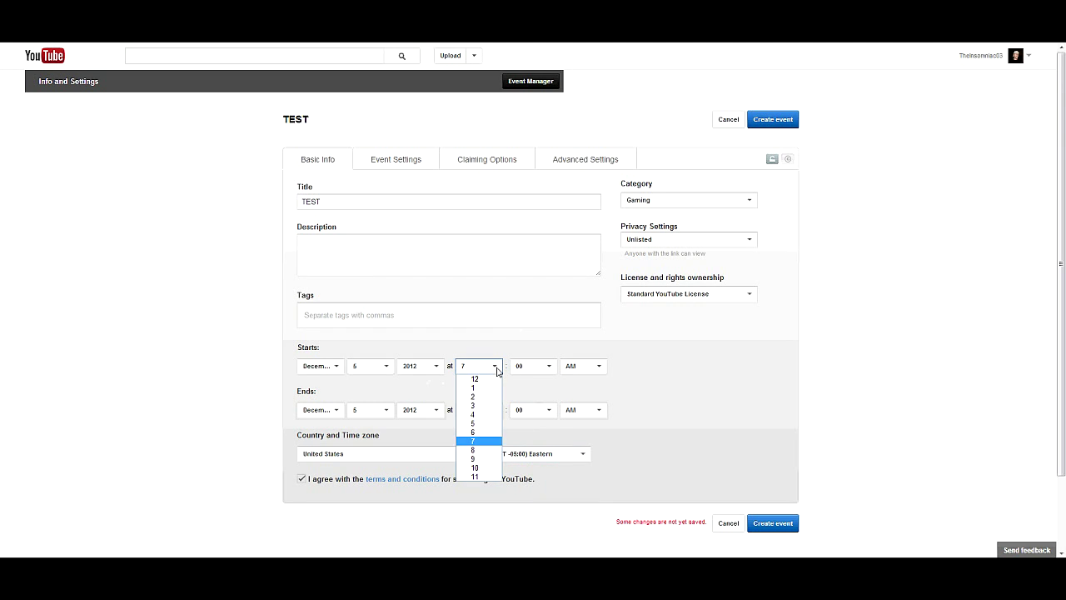
left_click(481, 468)
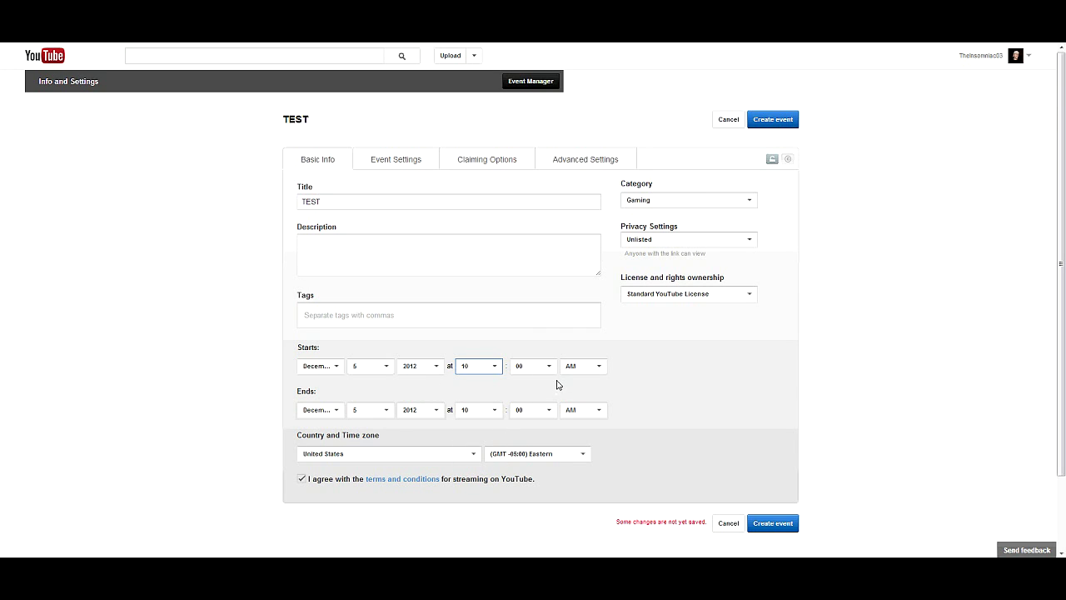
left_click(493, 414)
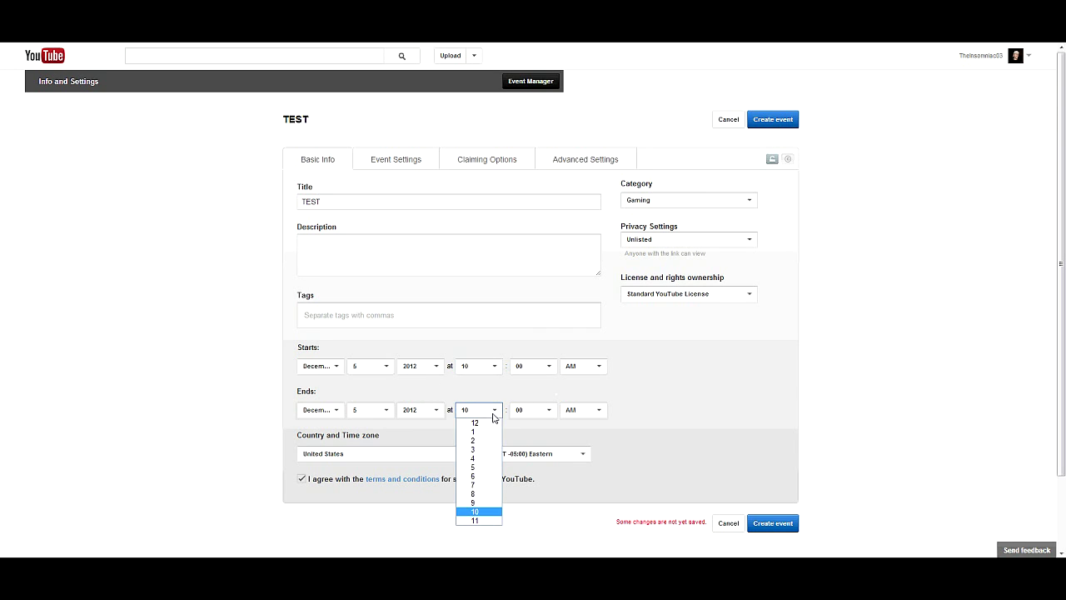
left_click(488, 520)
left_click(761, 528)
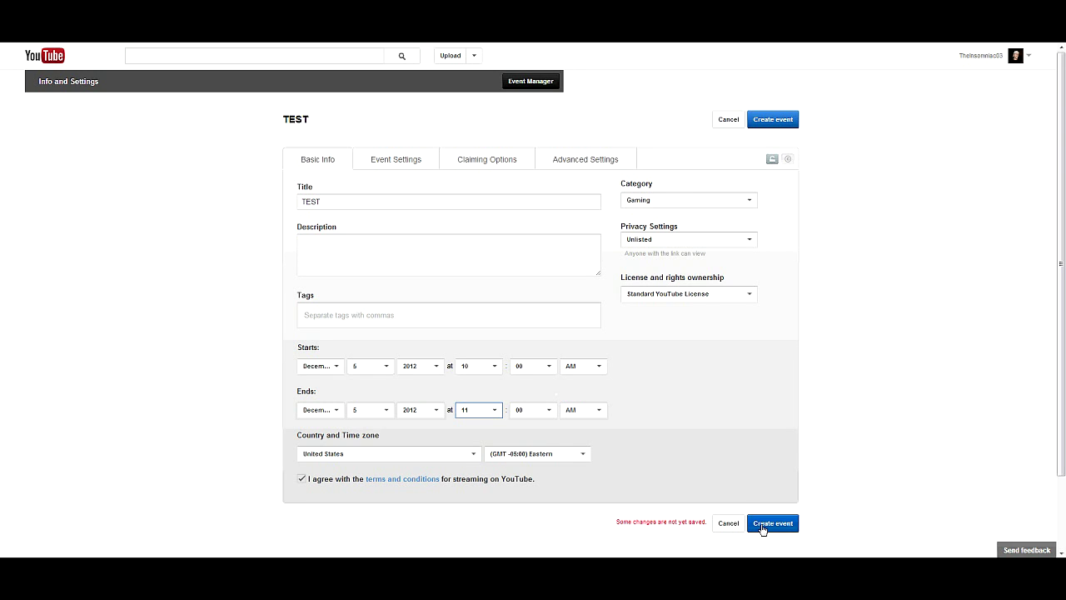
left_click(764, 525)
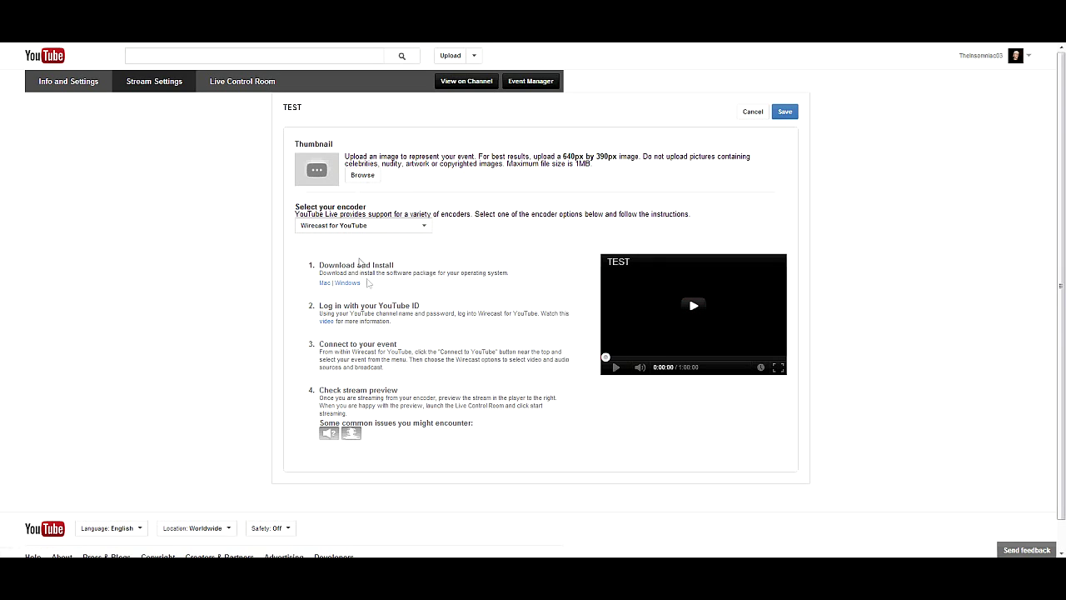
Keep Wirecast for YouTube as the encoder and save the TEST stream settings.
left_click(423, 229)
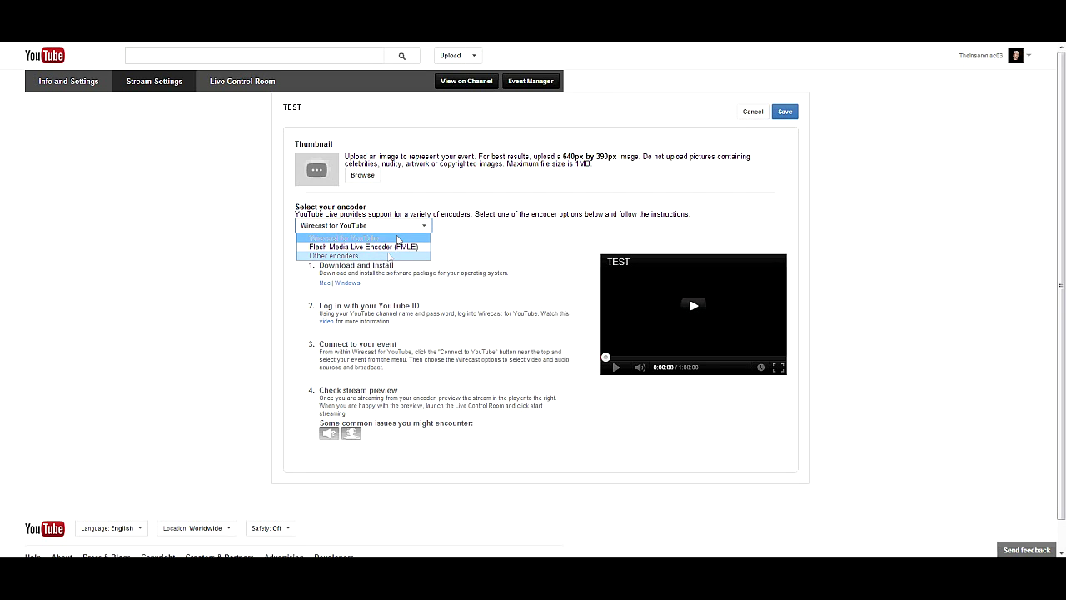
left_click(343, 237)
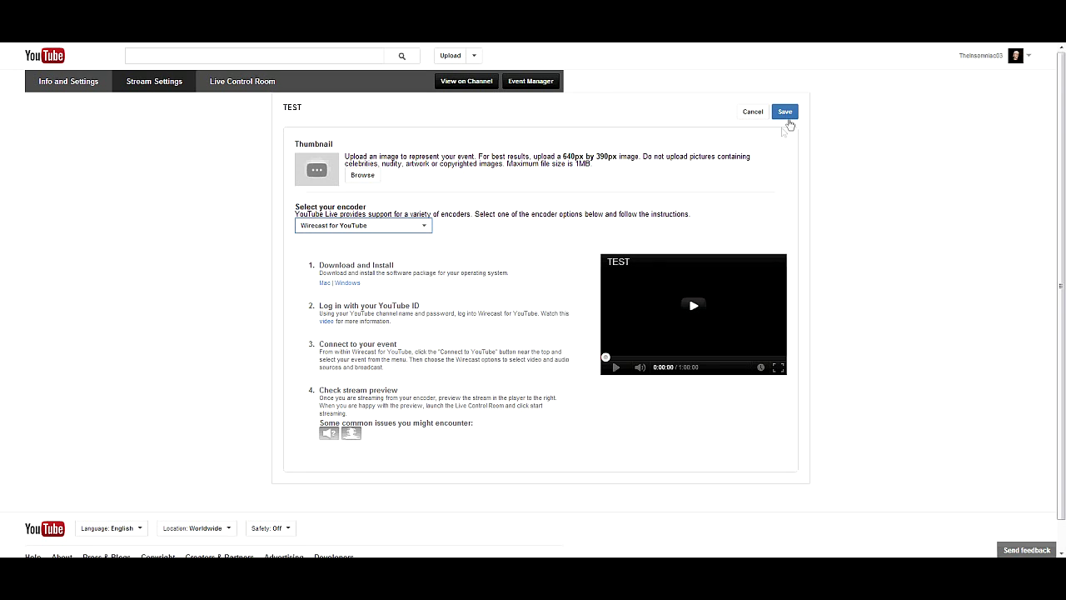
left_click(784, 112)
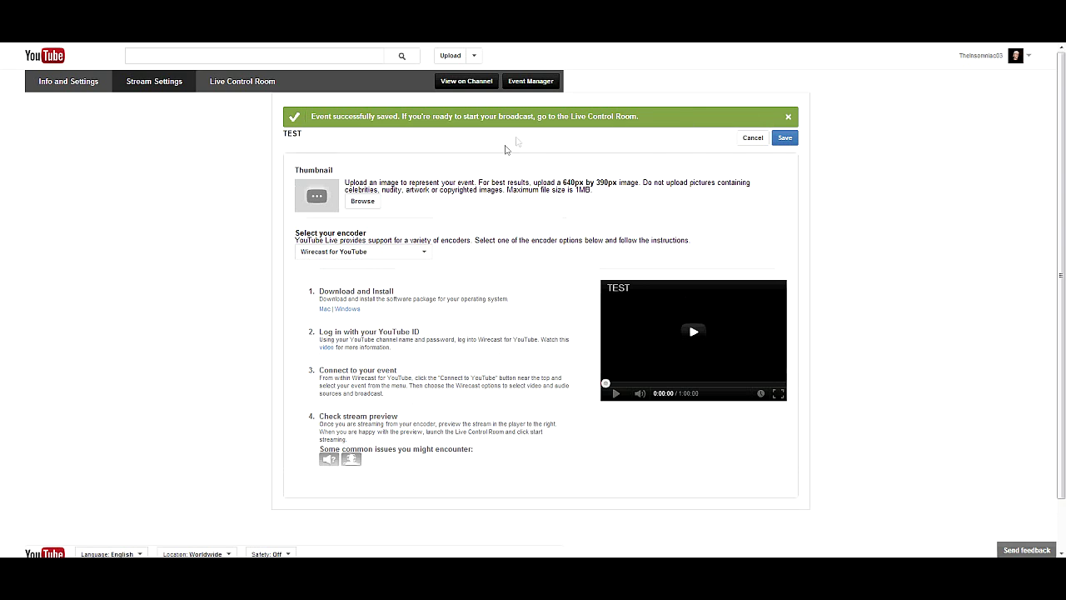
Review the TEST event's Live Control Room stream health and viewer statistics, then head back toward live events.
left_click(263, 84)
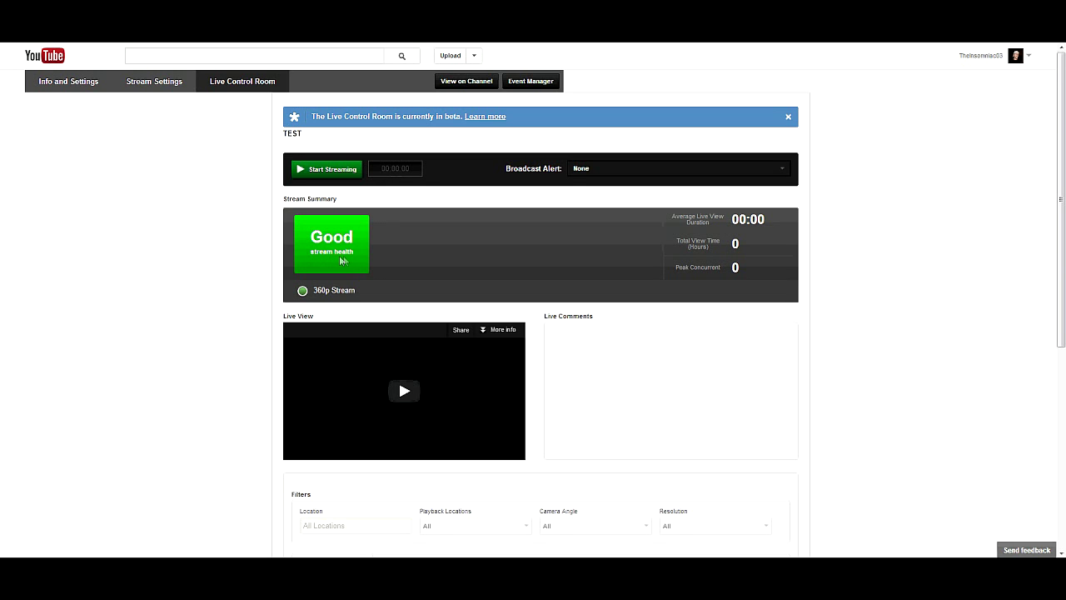
scroll(617, 357, "down", 2)
scroll(617, 356, "down", 1)
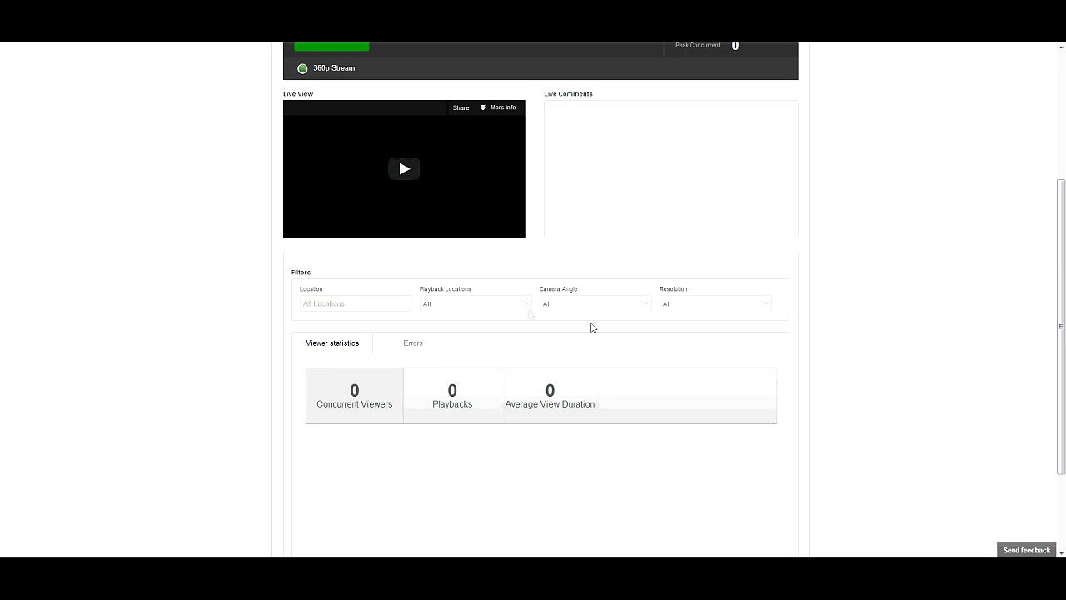
scroll(578, 319, "up", 2)
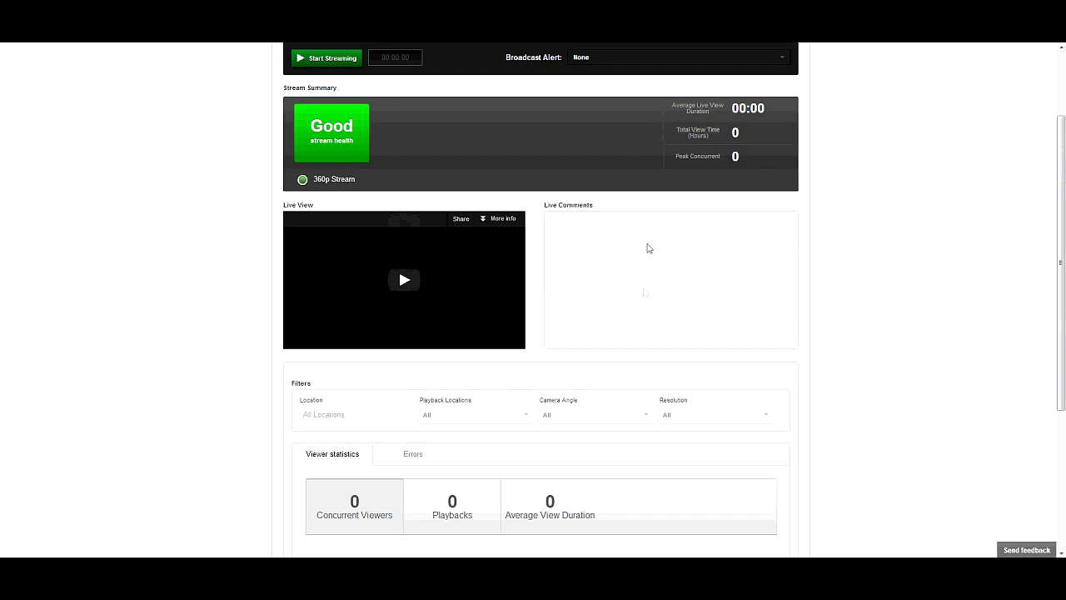
scroll(674, 307, "up", 2)
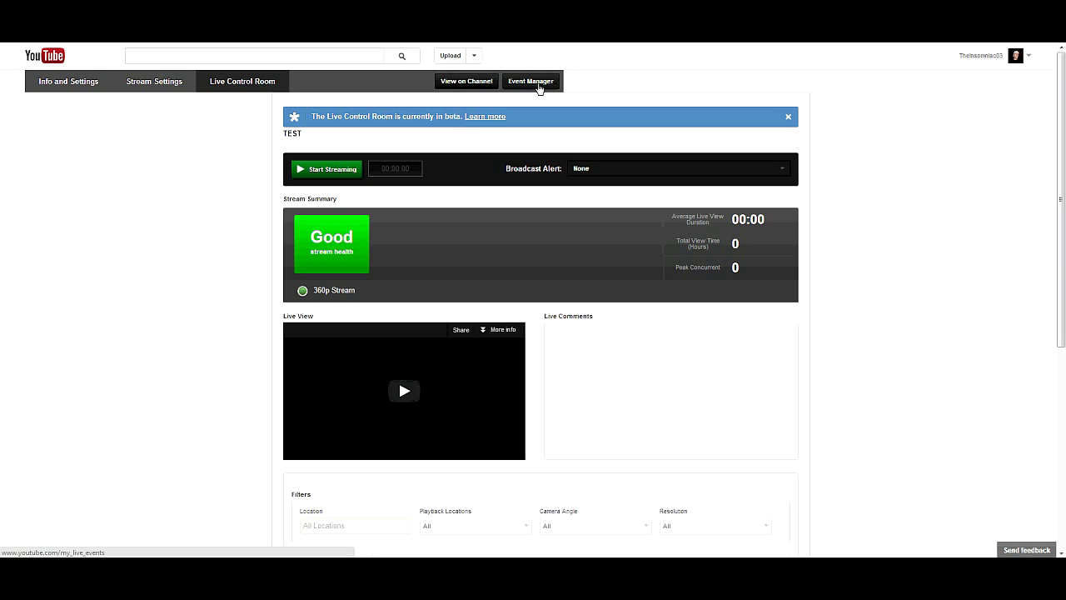
left_click(480, 86)
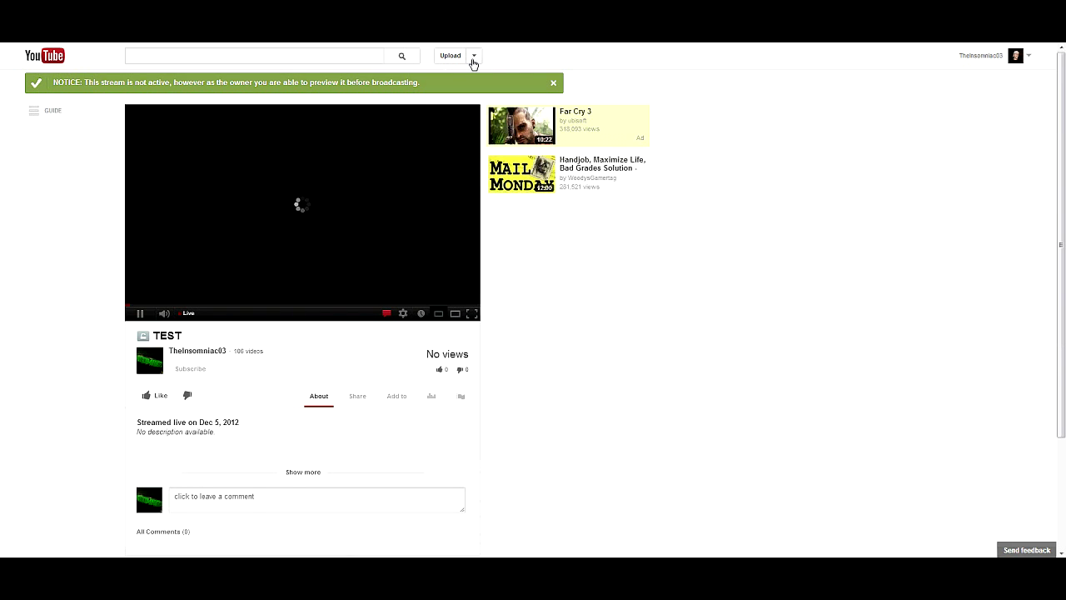
Go back from the stream preview to the Live Control Room, then to the live events list.
right_click(81, 171)
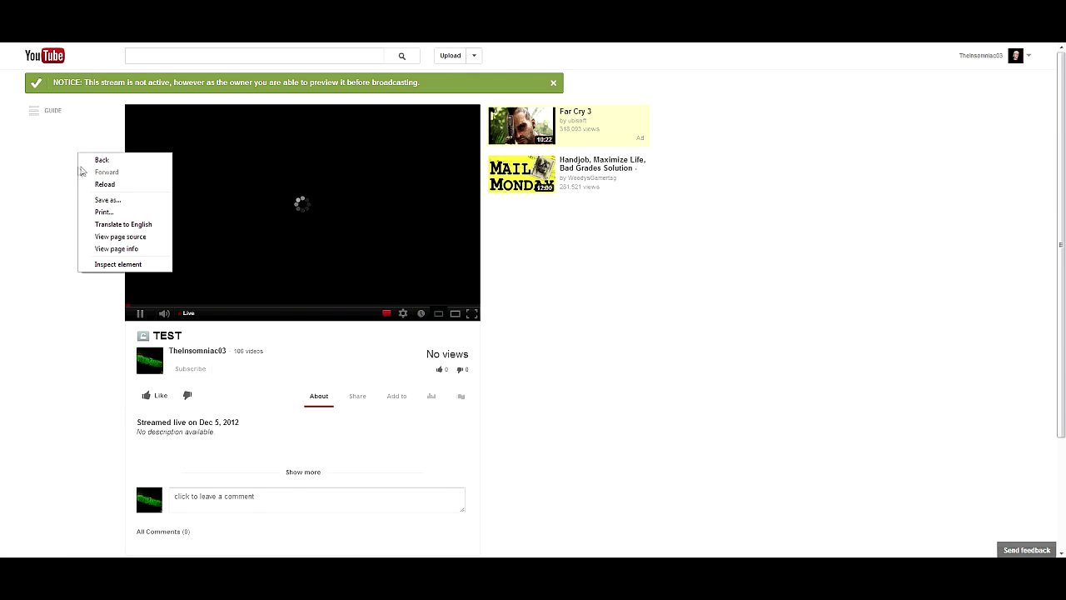
left_click(90, 159)
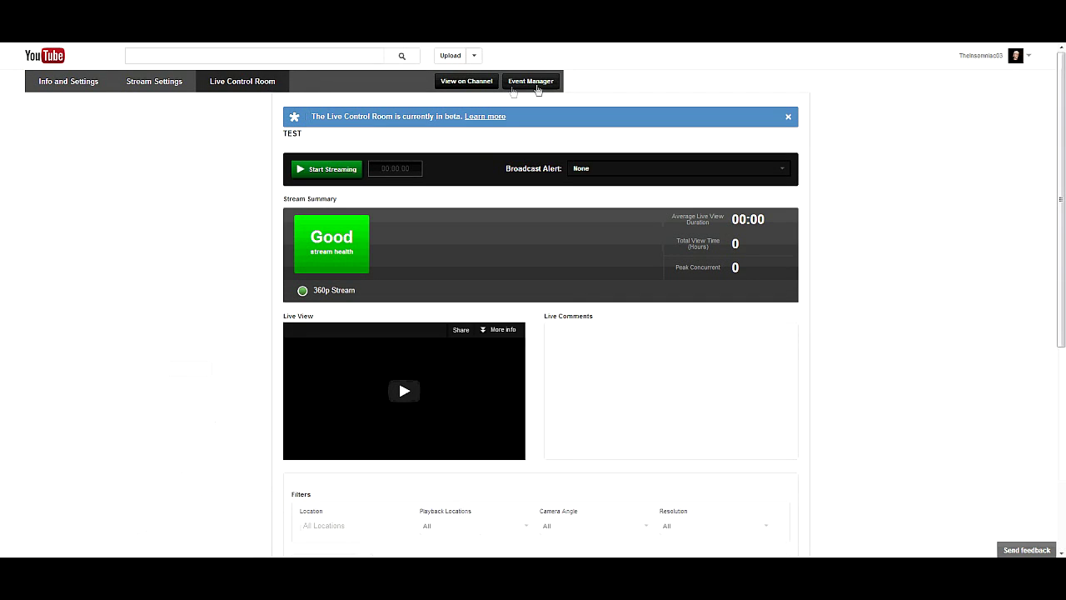
left_click(537, 87)
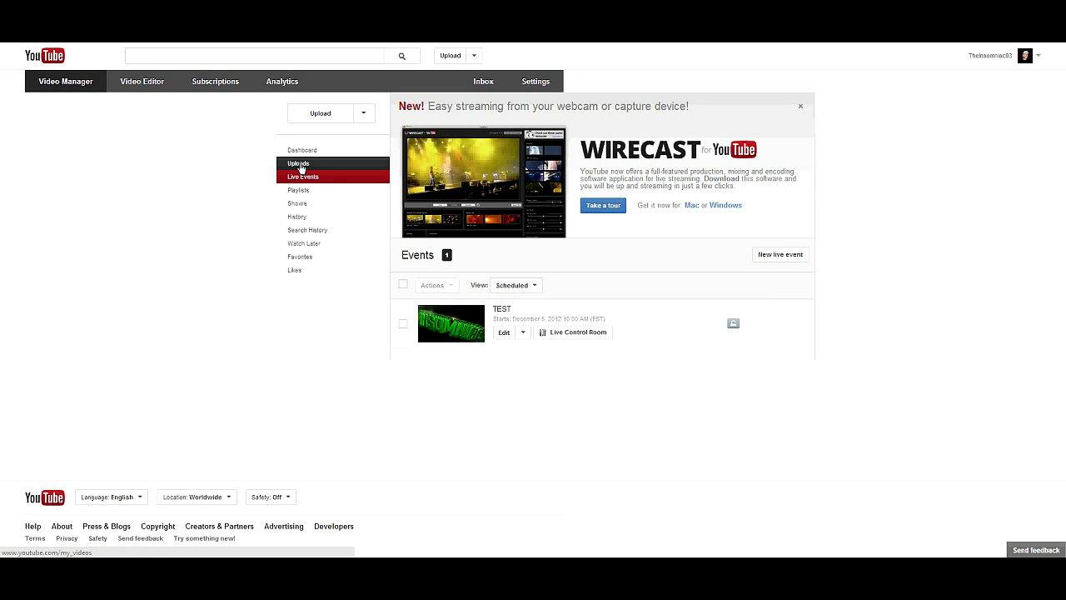
Open Uploads and scroll through page 1 of the 111-video list.
left_click(301, 166)
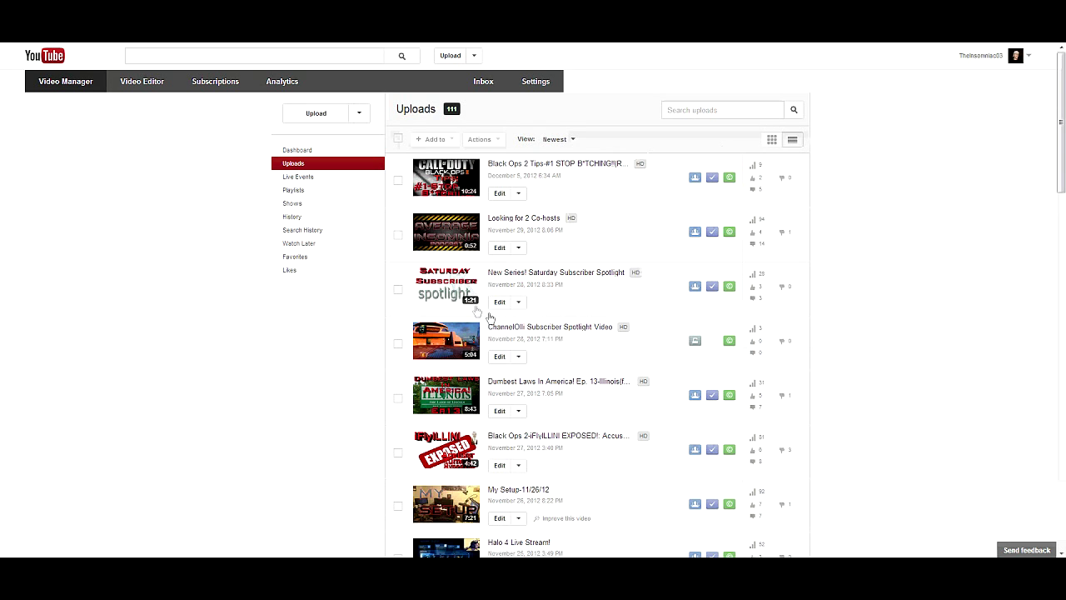
scroll(551, 389, "down", 5)
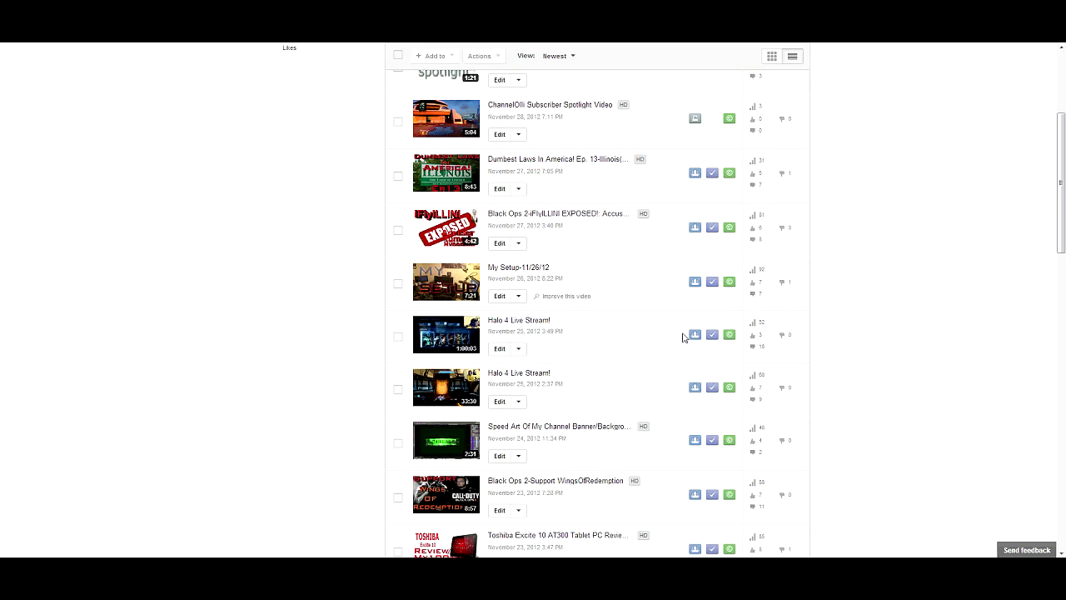
scroll(631, 374, "up", 3)
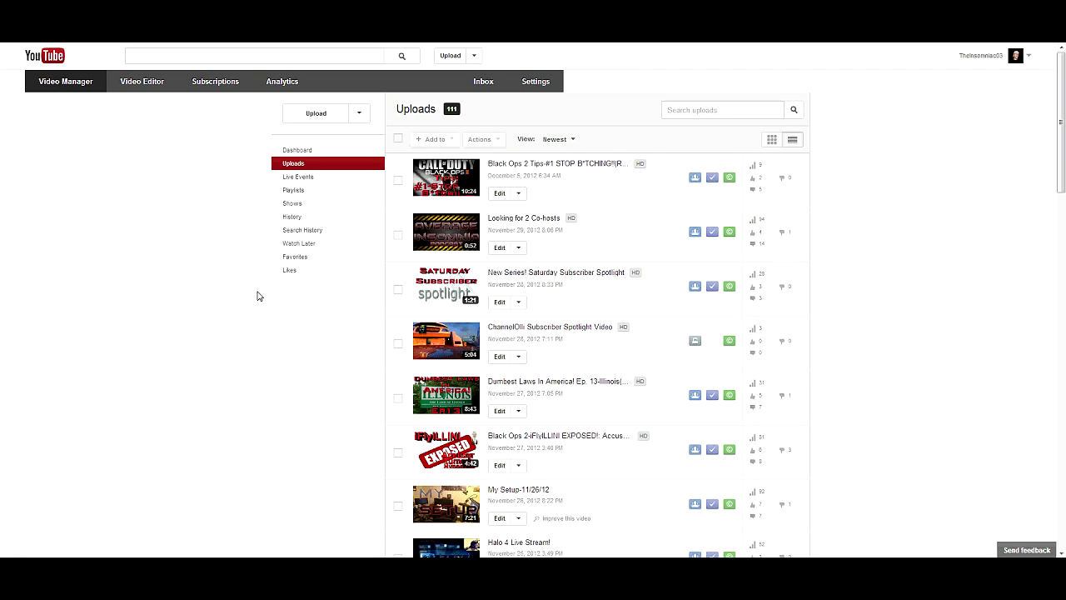
scroll(457, 379, "down", 5)
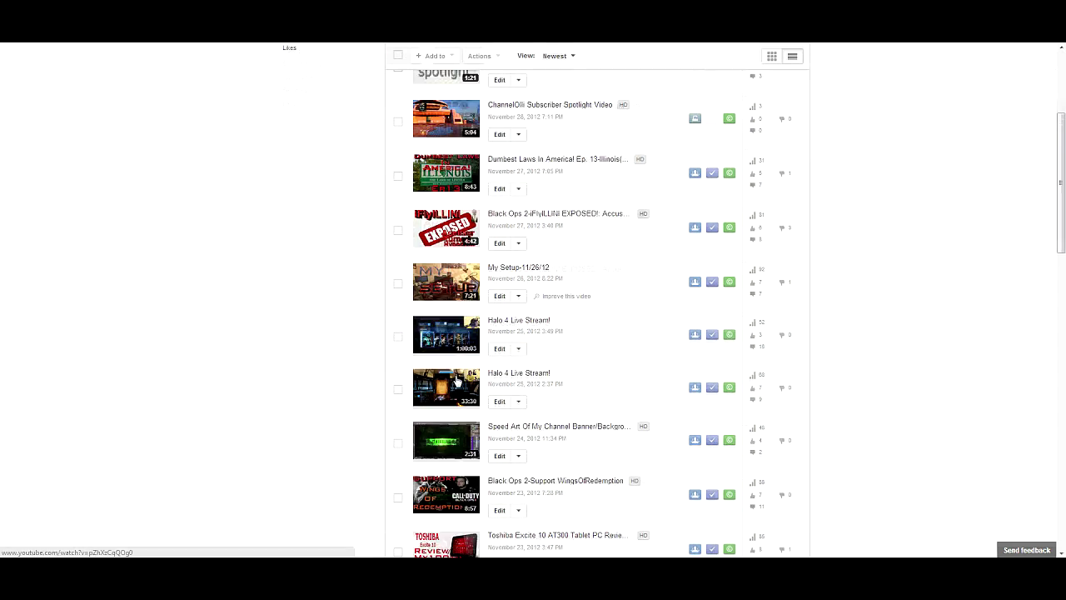
scroll(457, 378, "down", 8)
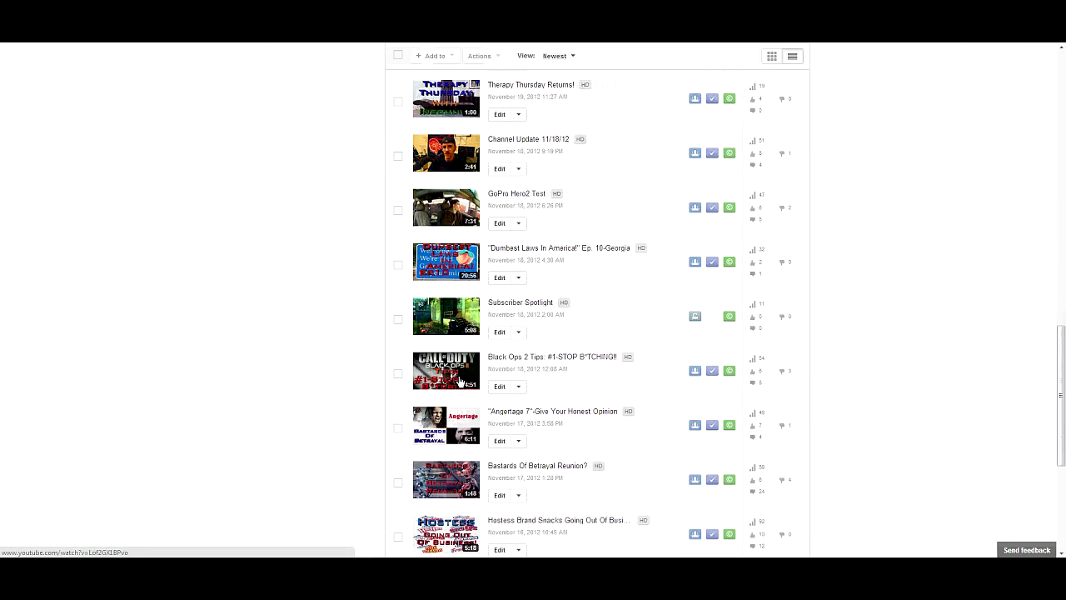
scroll(459, 380, "down", 4)
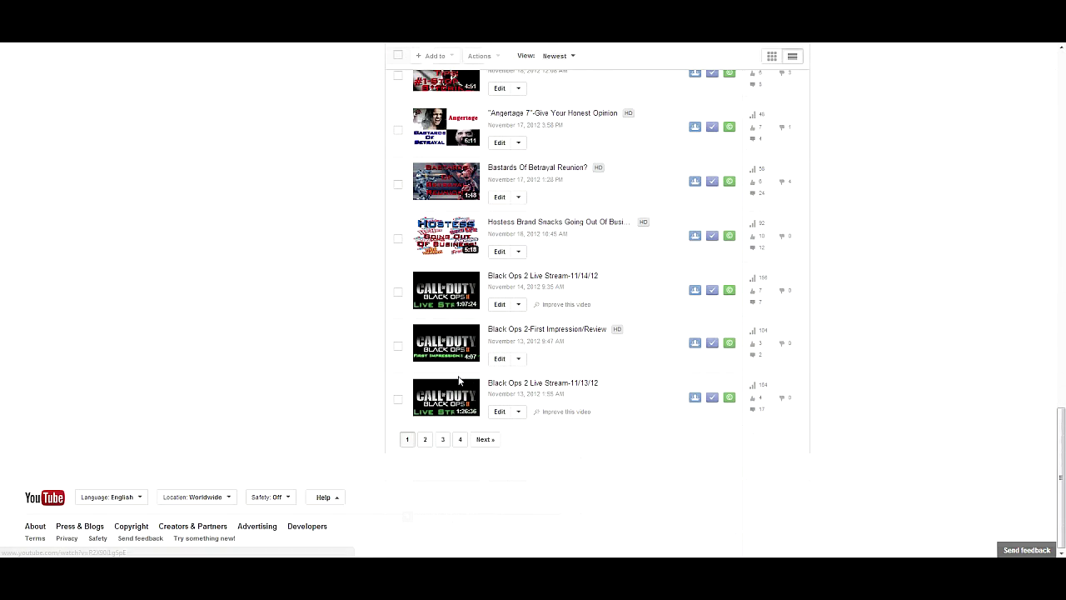
scroll(459, 381, "up", 3)
scroll(459, 380, "down", 4)
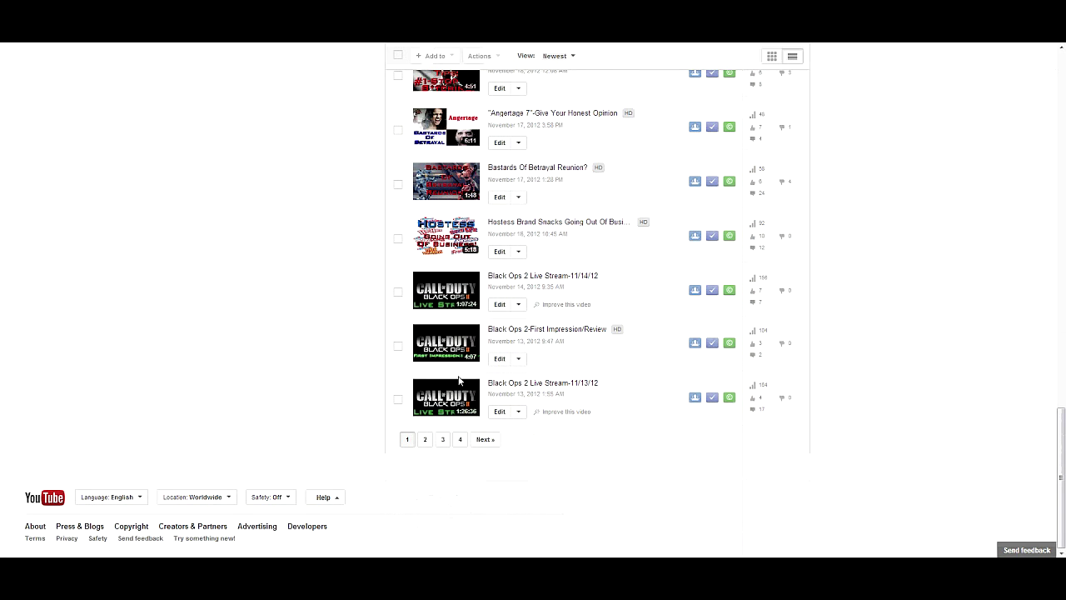
left_click(425, 440)
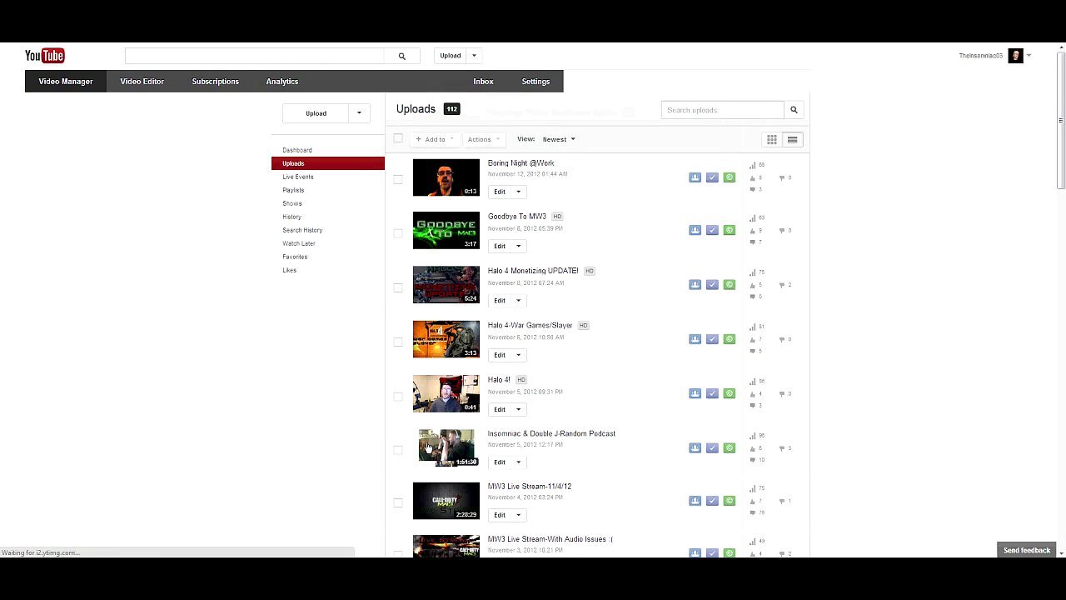
scroll(717, 397, "down", 15)
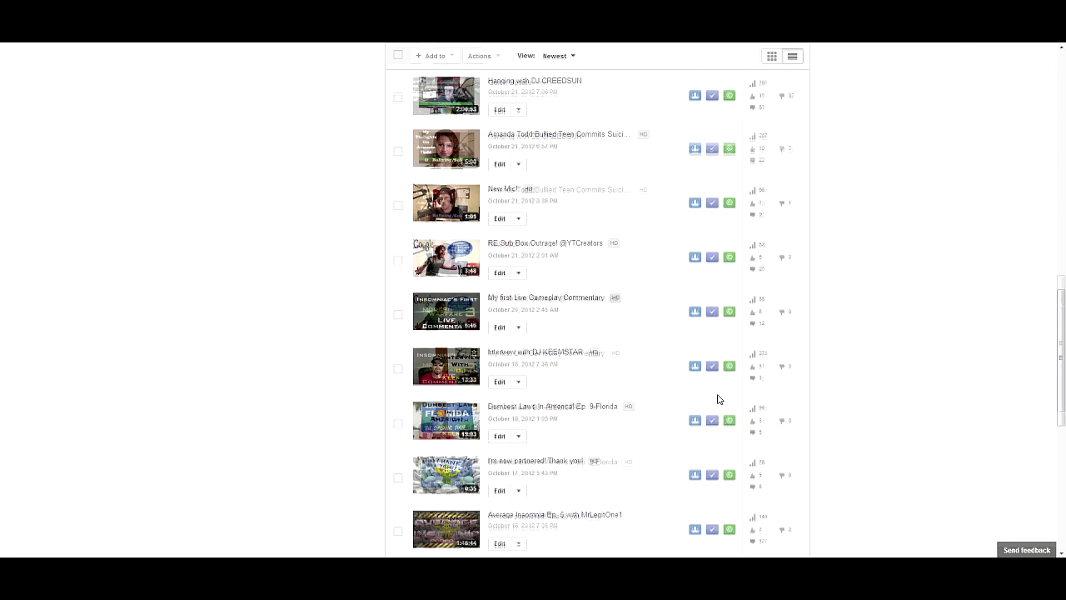
scroll(716, 399, "down", 5)
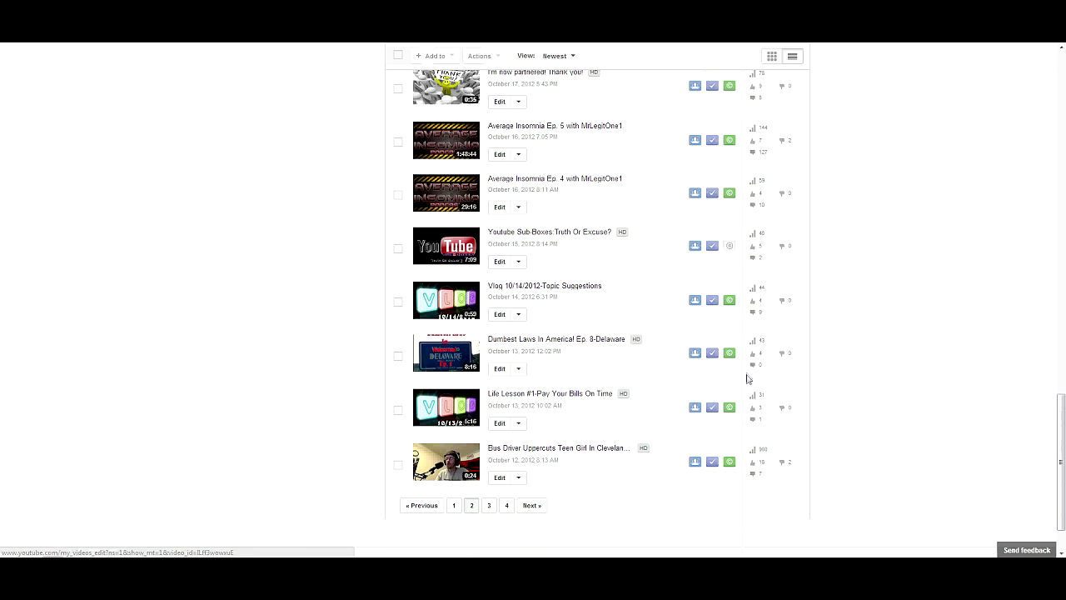
scroll(749, 379, "down", 2)
left_click(488, 439)
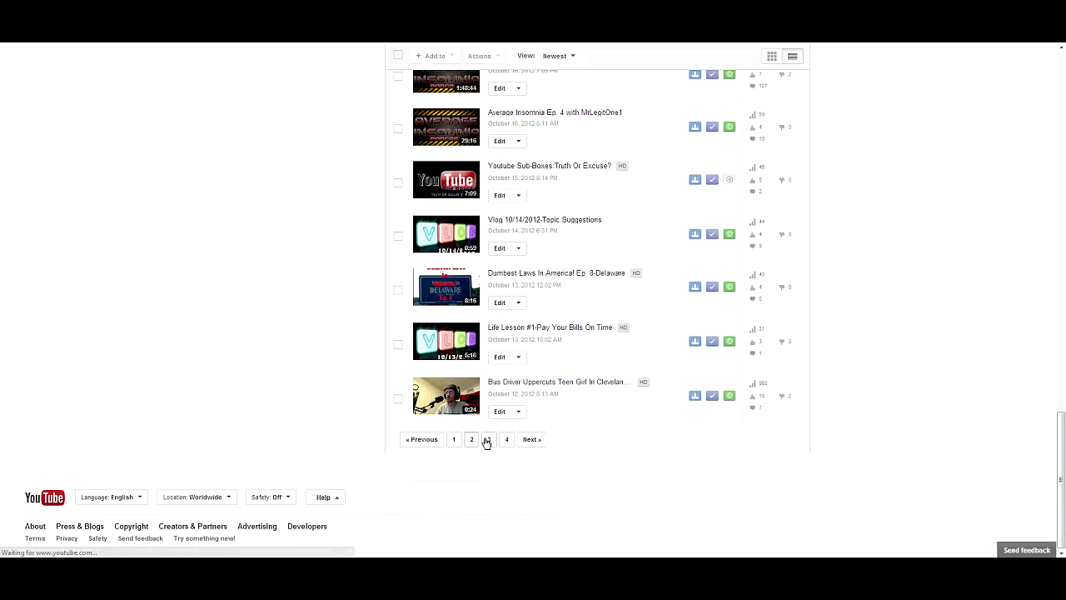
scroll(658, 346, "down", 8)
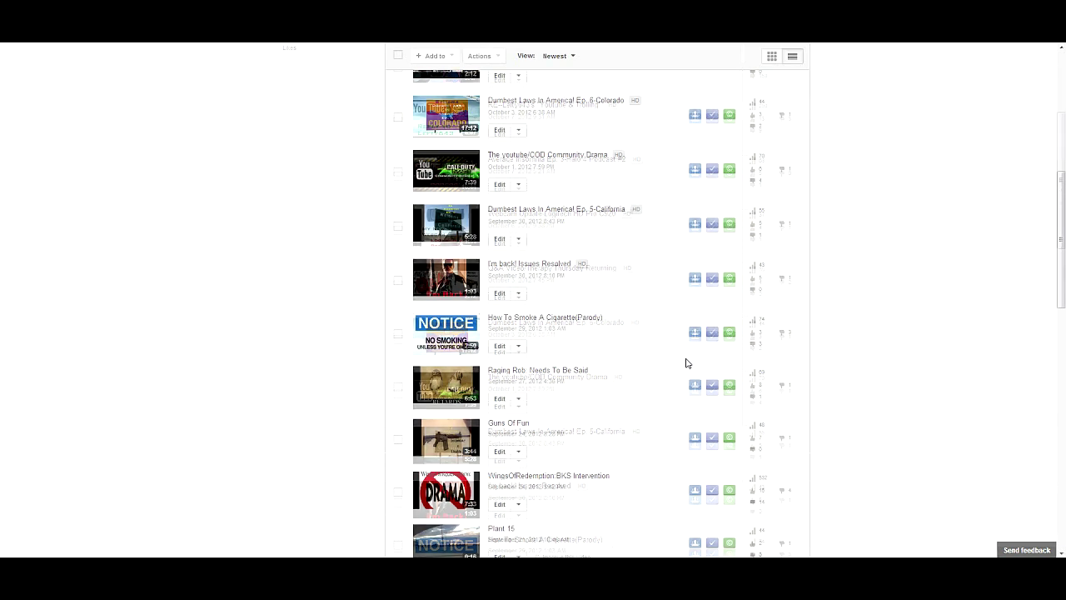
scroll(686, 363, "down", 12)
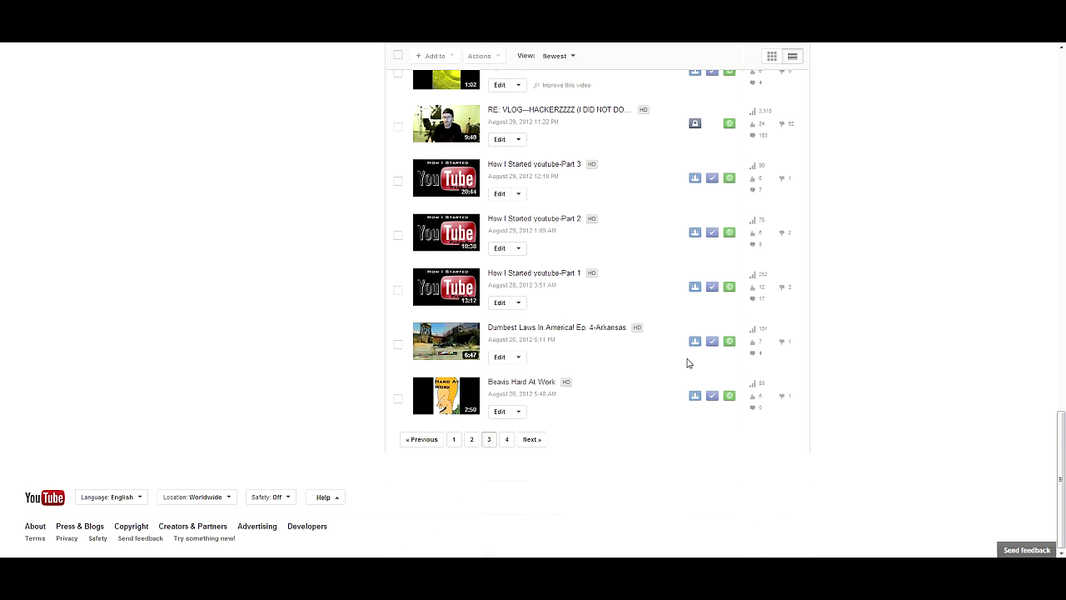
left_click(453, 441)
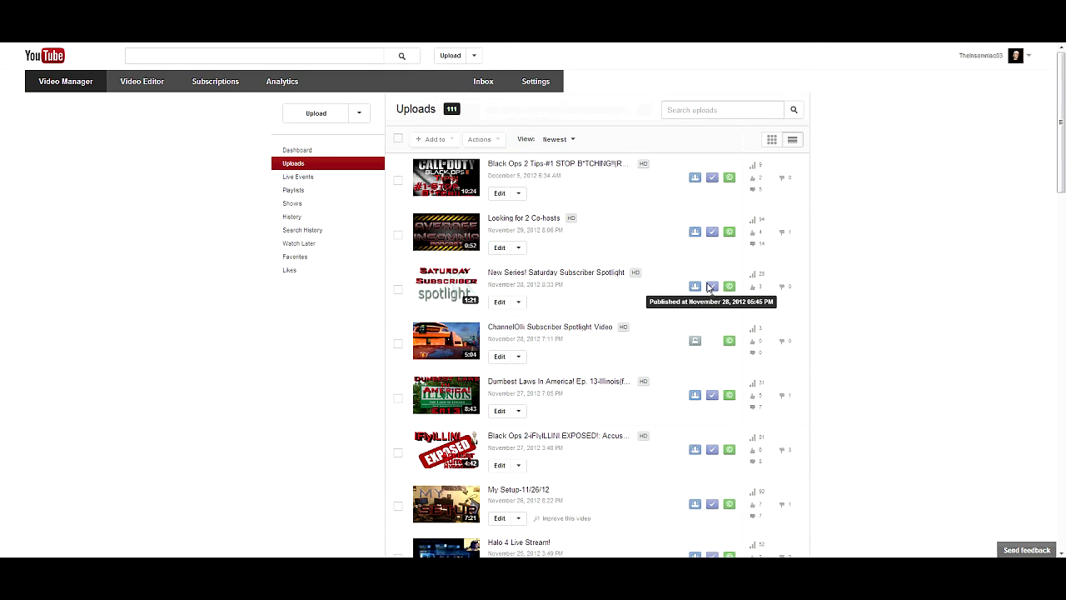
scroll(707, 287, "down", 3)
scroll(707, 287, "down", 3)
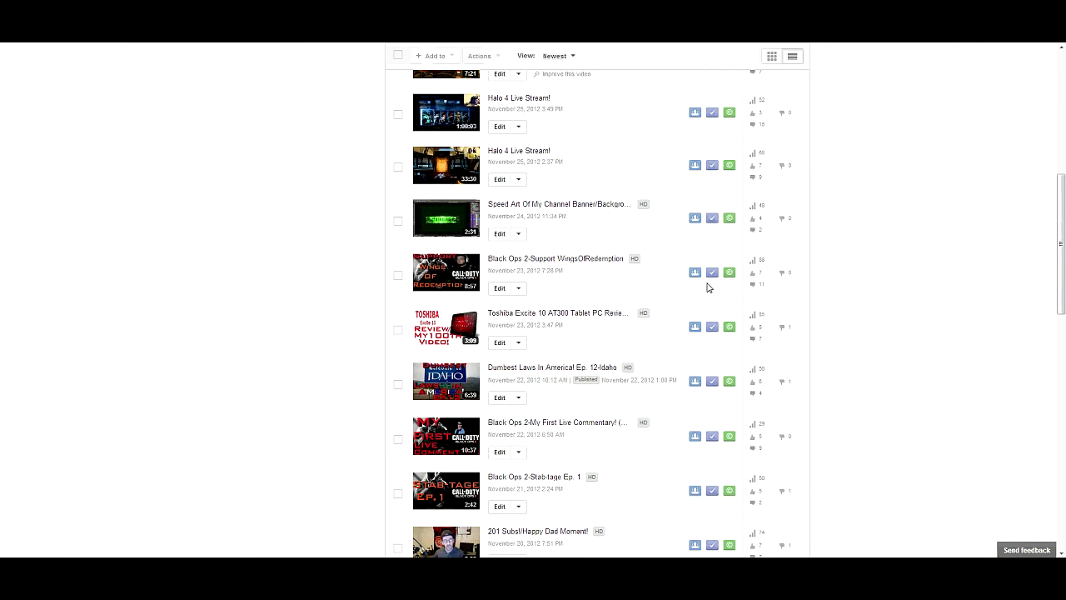
scroll(708, 287, "down", 3)
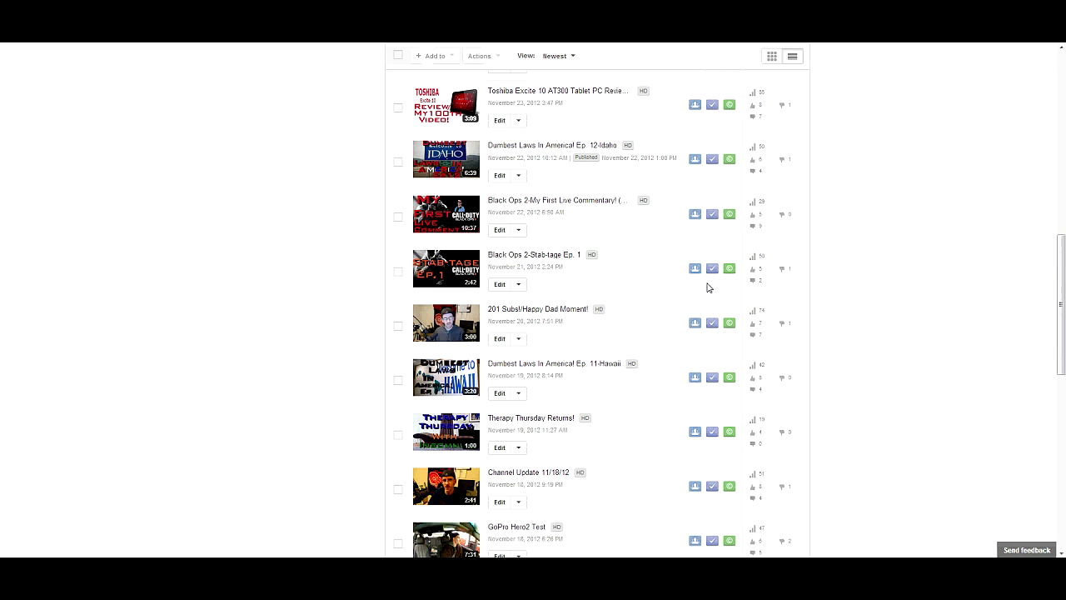
scroll(707, 288, "down", 2)
scroll(708, 287, "down", 6)
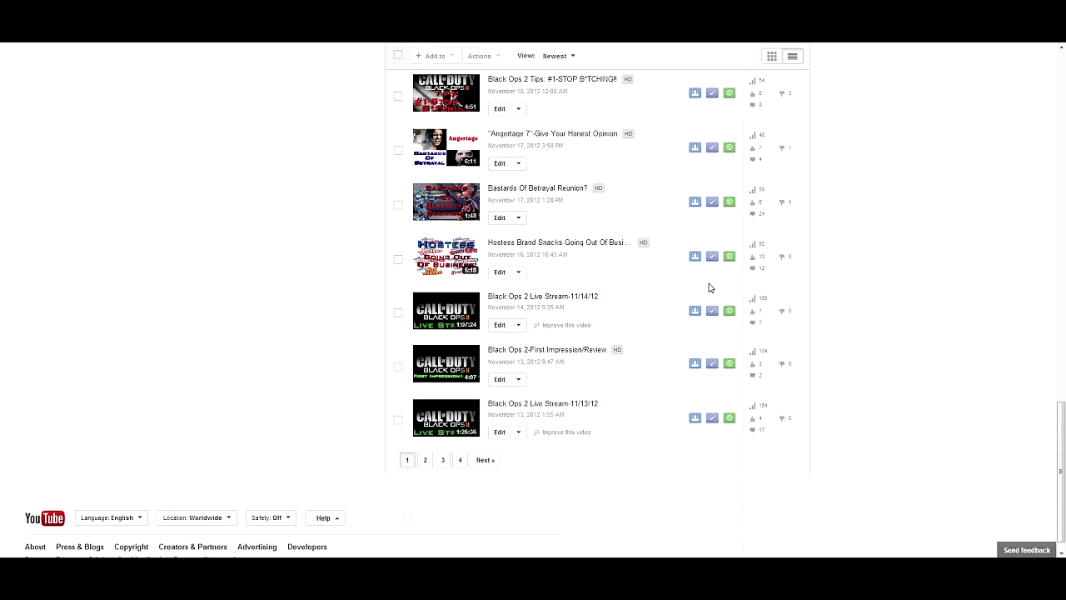
scroll(708, 287, "up", 15)
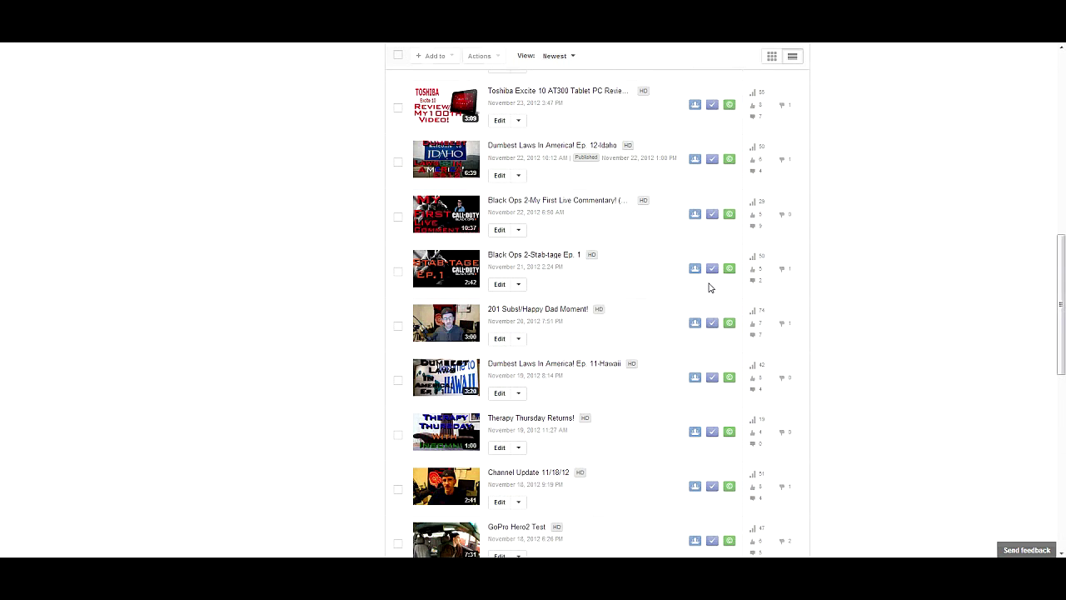